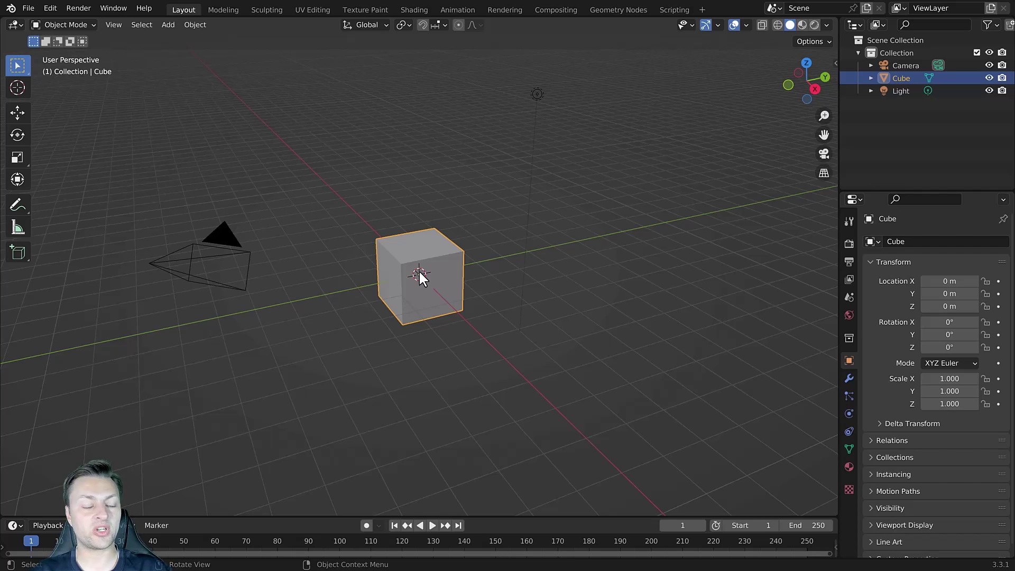
# Begin a uniform scale of the cube, cancel it, then restart it, reaching about 2.526.
pyautogui.press('s')
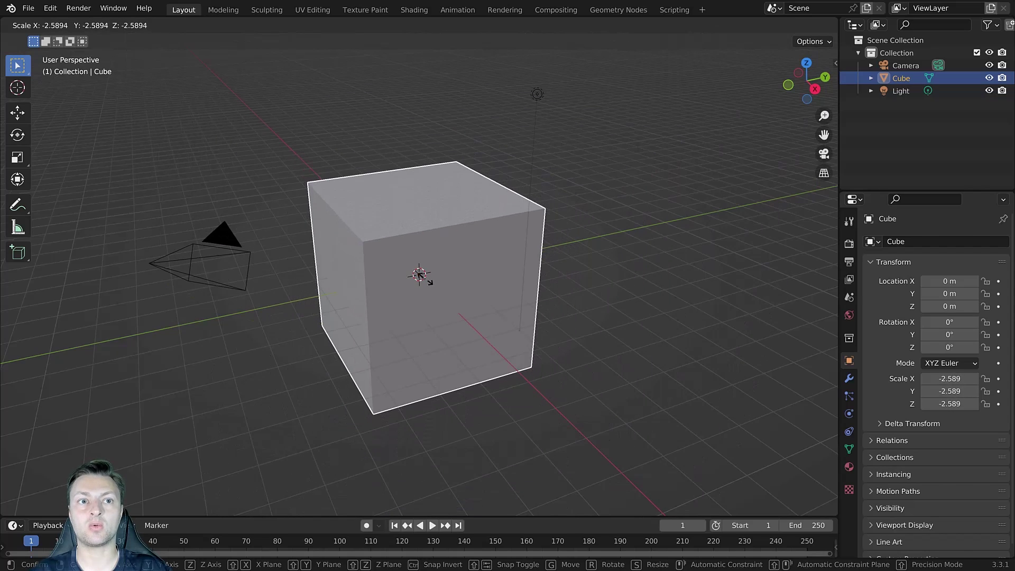
pyautogui.press('Escape')
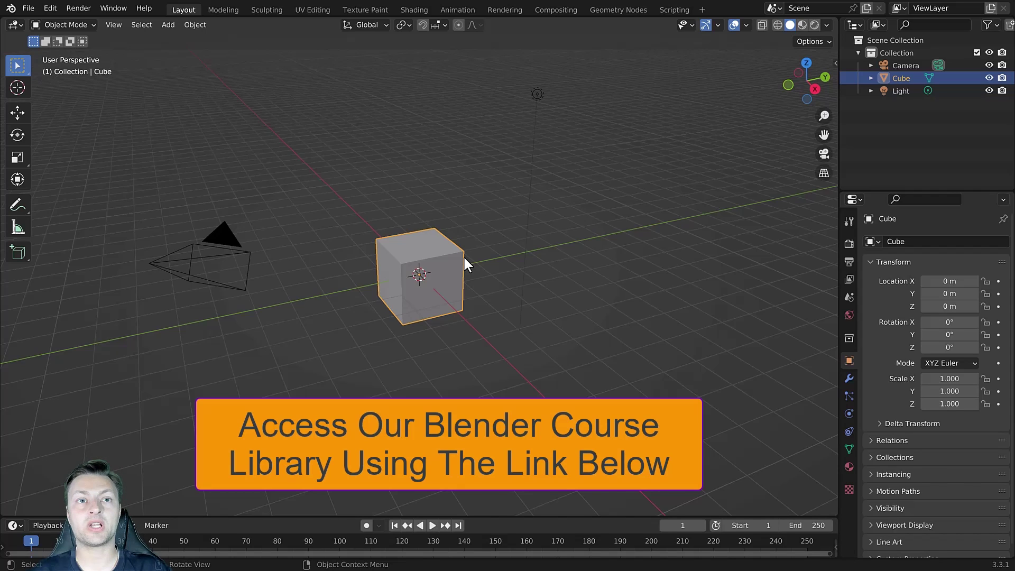
pyautogui.press('s')
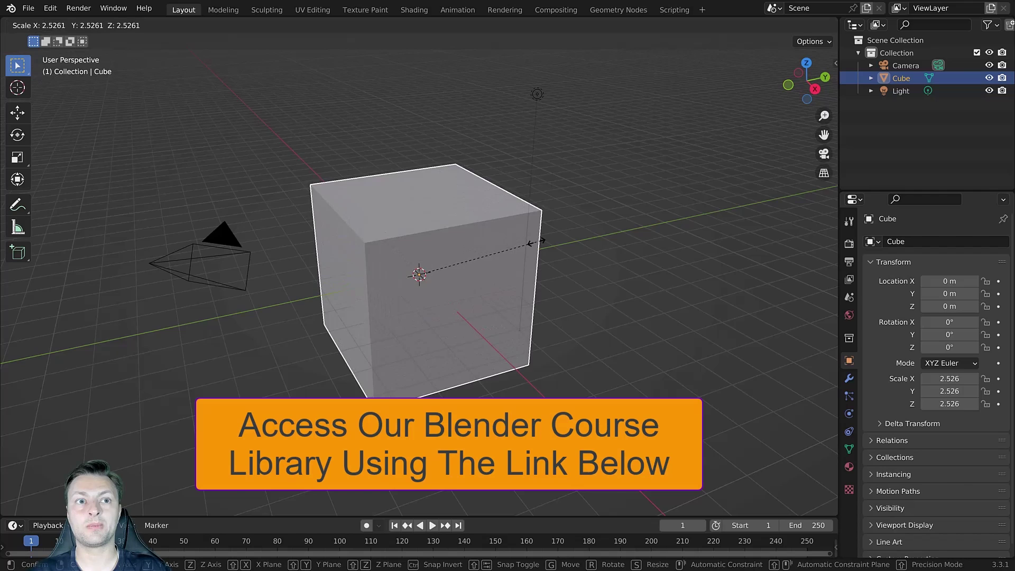
# Constrain the cube's scale to X, then Y, then Z, and cancel to keep 1.000.
pyautogui.press('x')
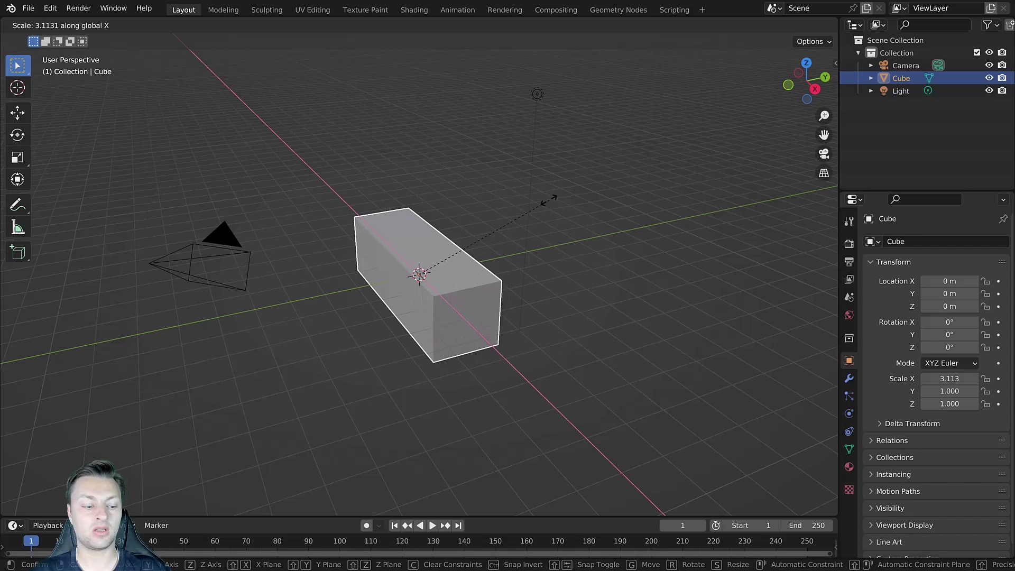
pyautogui.press('y')
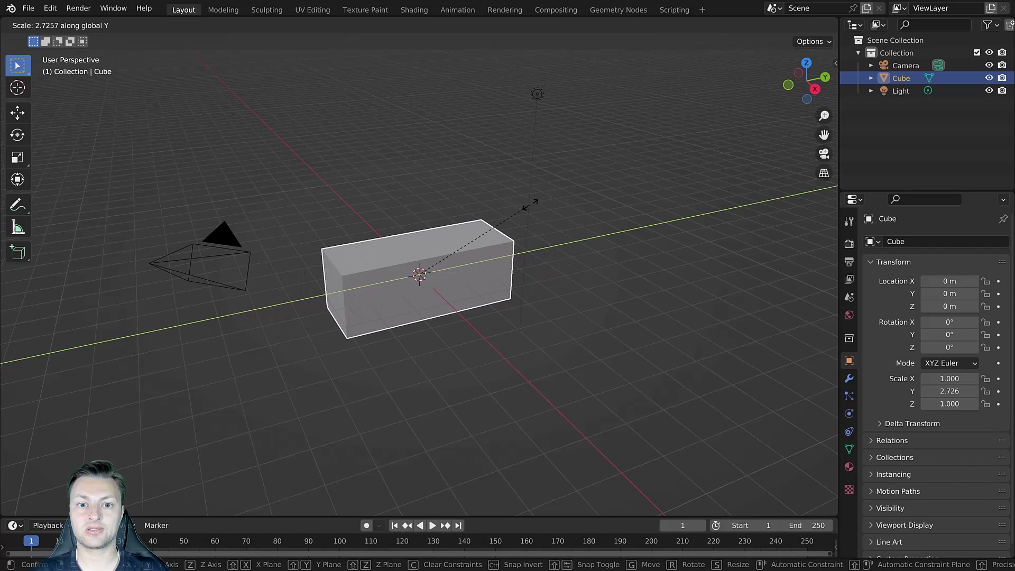
pyautogui.press('z')
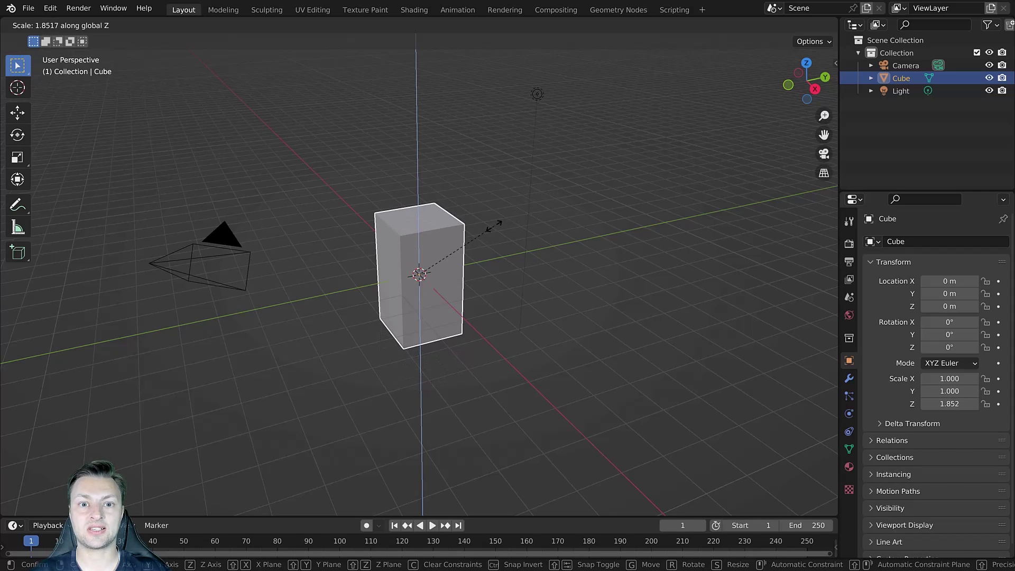
pyautogui.press('Escape')
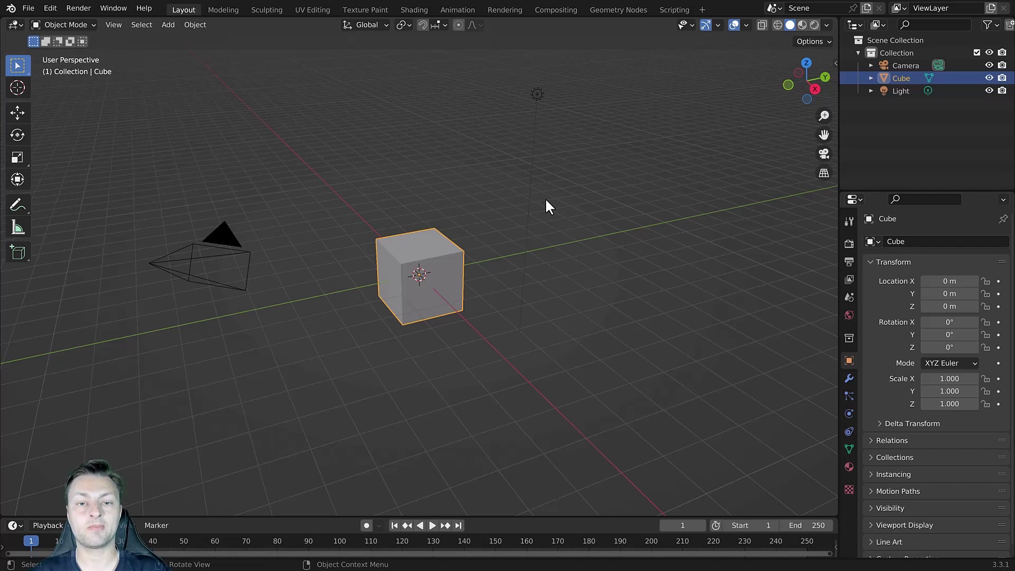
# Scale the cube excluding X, then Y, then Z, ending on X and Y only at -2.893.
pyautogui.press('s')
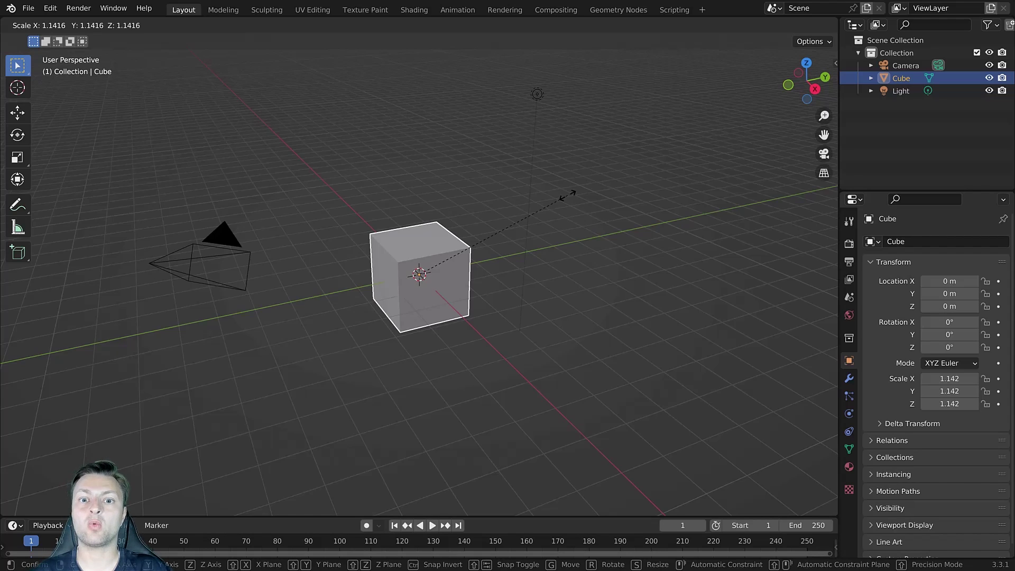
pyautogui.hotkey('shift', 'x')
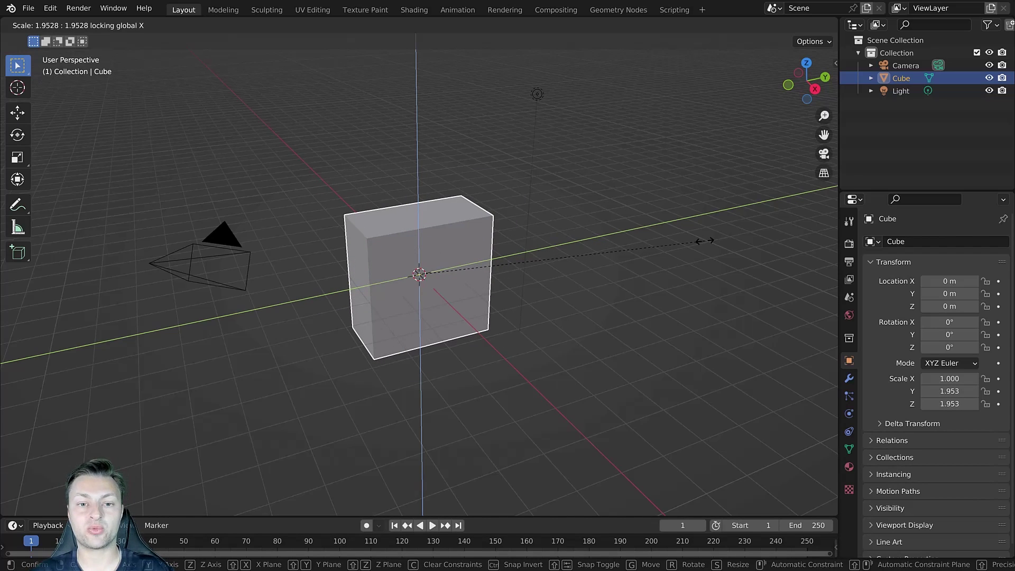
pyautogui.hotkey('shift', 'y')
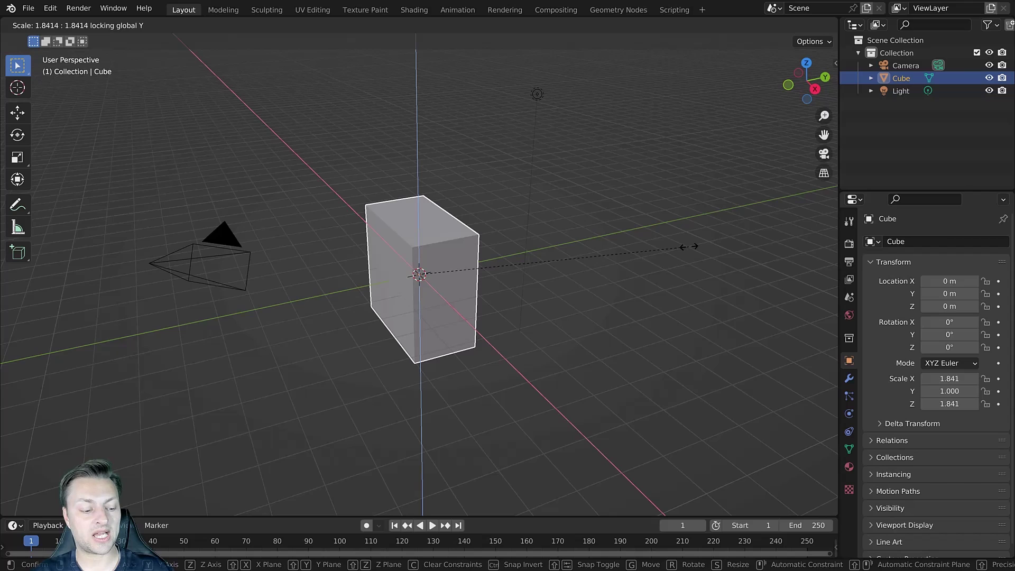
pyautogui.hotkey('shift', 'z')
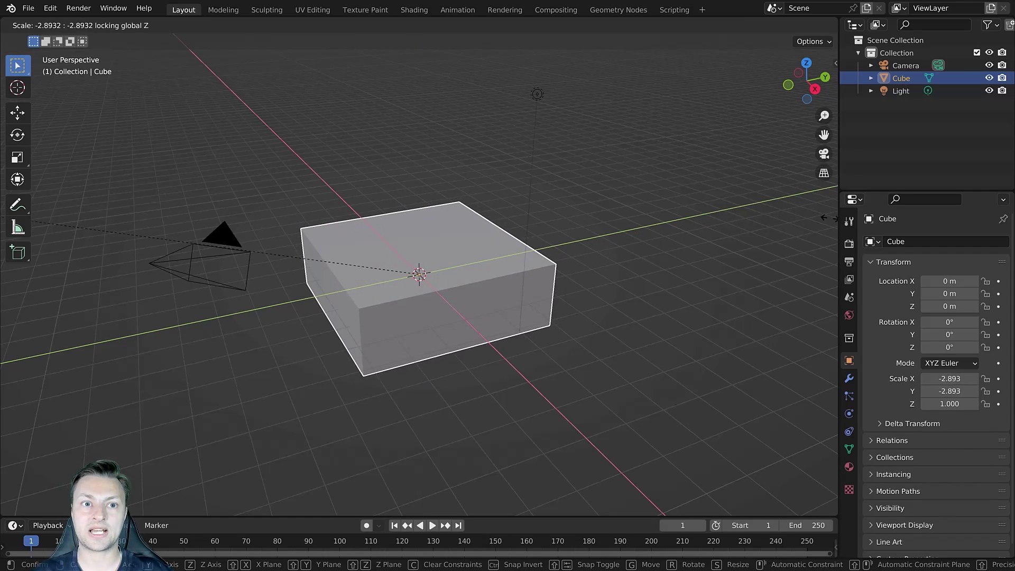
# Cancel the X-and-Y scale, returning the cube to 1.000 on every axis.
pyautogui.rightClick(713, 253)
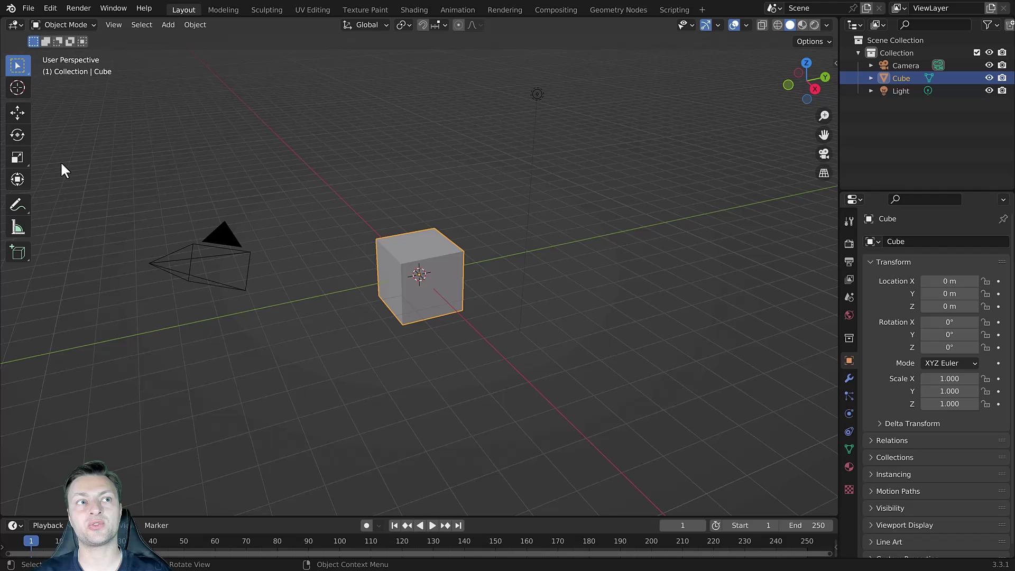
# Activate the Scale tool and try a uniform gizmo enlargement of the cube, then cancel it.
pyautogui.click(17, 160)
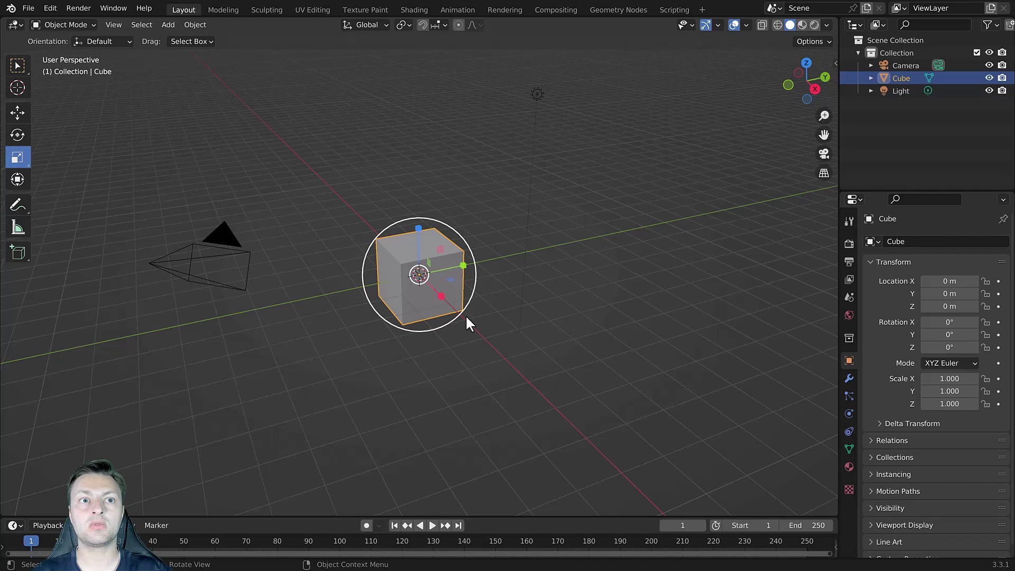
pyautogui.moveTo(467, 300)
pyautogui.mouseDown()
pyautogui.moveTo(525, 326)
pyautogui.moveTo(470, 308)
pyautogui.moveTo(480, 312)
pyautogui.mouseUp()
pyautogui.rightClick(480, 313)
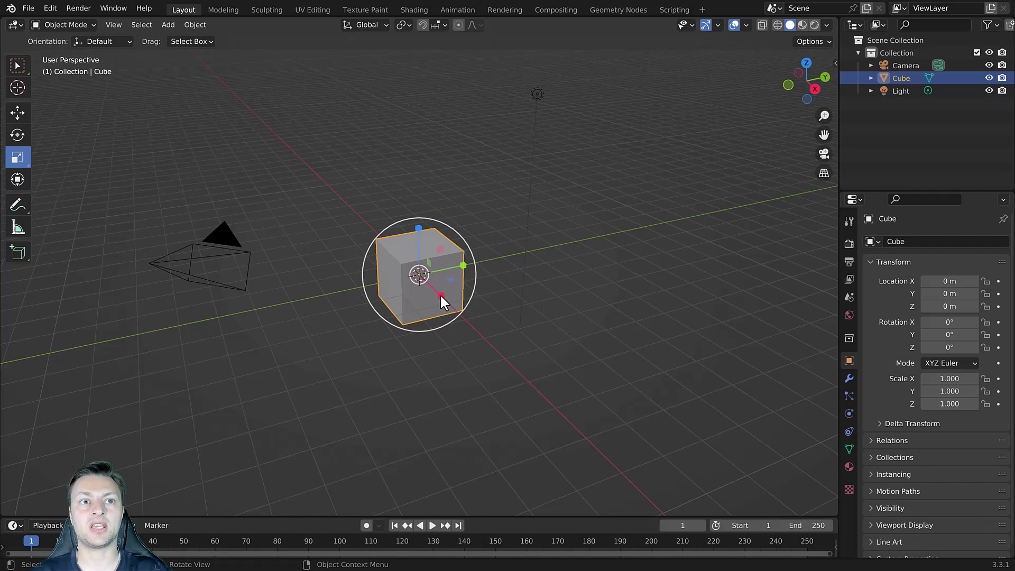
# Stretch the cube along X, Y and Z with the gizmo handles, discarding each stretch.
pyautogui.moveTo(440, 293)
pyautogui.mouseDown()
pyautogui.moveTo(520, 366)
pyautogui.moveTo(449, 303)
pyautogui.mouseUp()
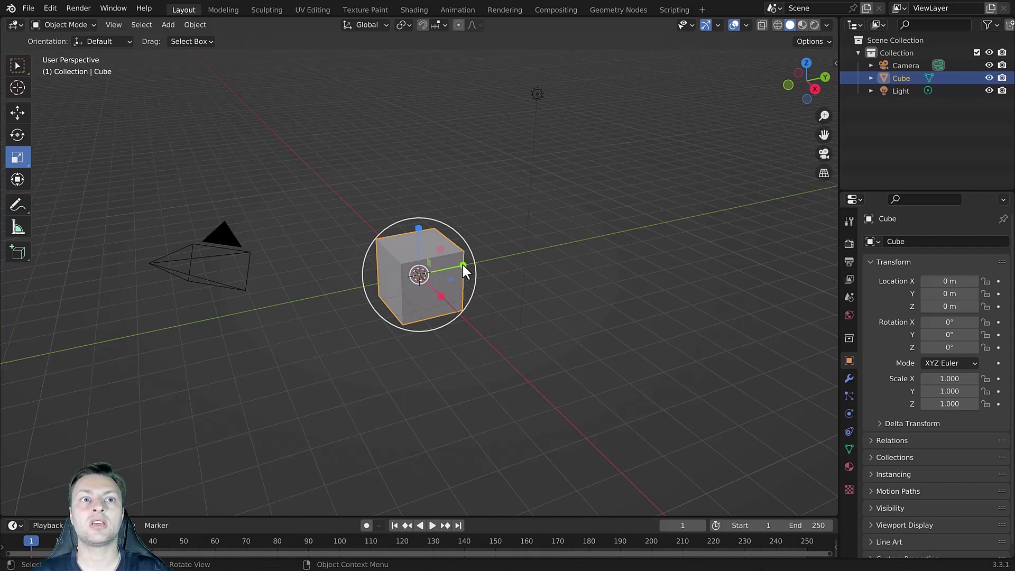
pyautogui.moveTo(463, 265); pyautogui.dragTo(519, 256)
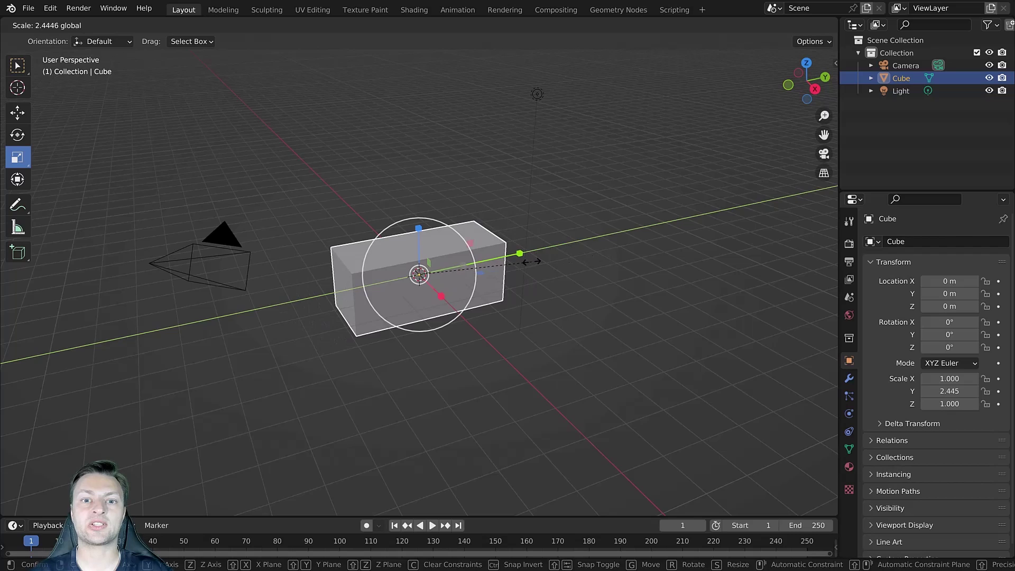
pyautogui.rightClick(500, 254)
pyautogui.moveTo(418, 229); pyautogui.dragTo(474, 269)
pyautogui.rightClick(474, 268)
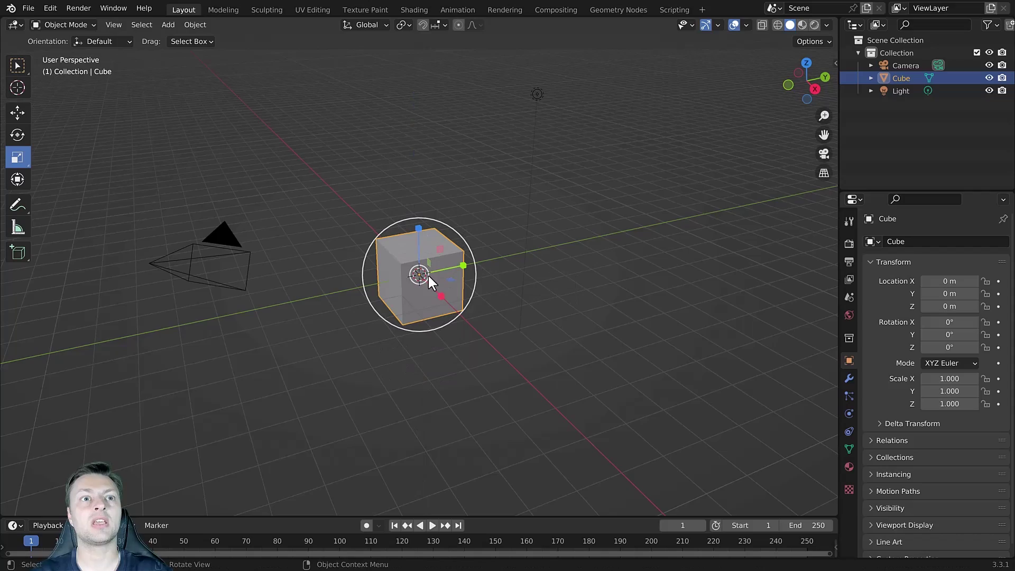
pyautogui.moveTo(442, 277); pyautogui.dragTo(494, 255, button='middle')
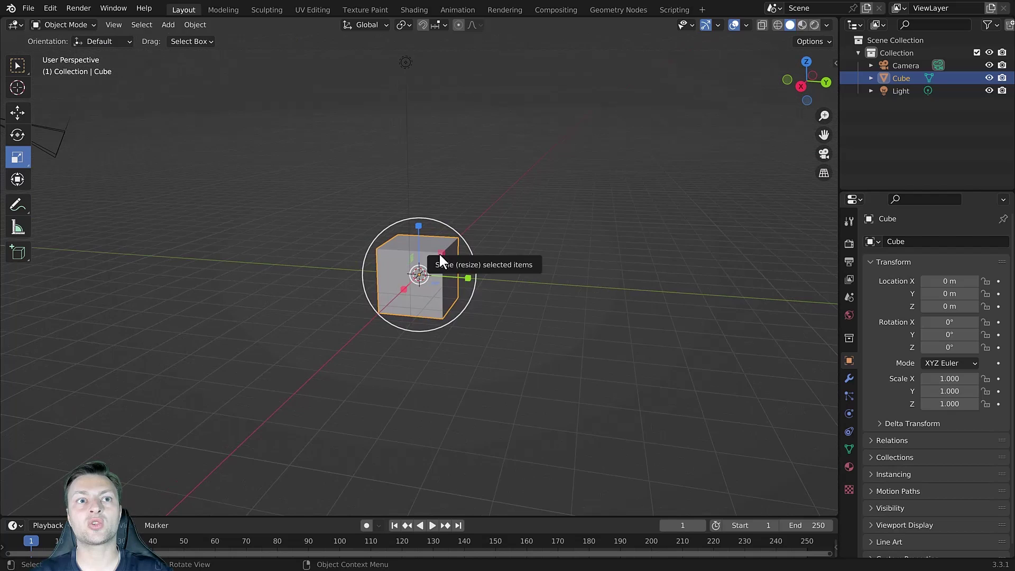
pyautogui.moveTo(438, 252); pyautogui.dragTo(479, 254)
pyautogui.rightClick(478, 254)
pyautogui.moveTo(479, 254); pyautogui.dragTo(409, 254, button='middle')
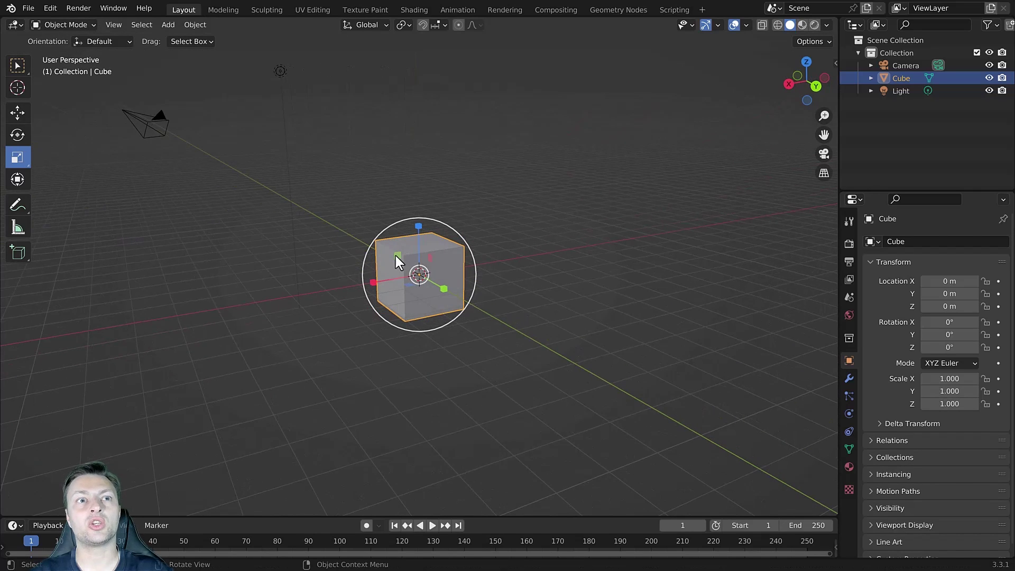
pyautogui.moveTo(397, 255); pyautogui.dragTo(359, 263)
pyautogui.rightClick(359, 263)
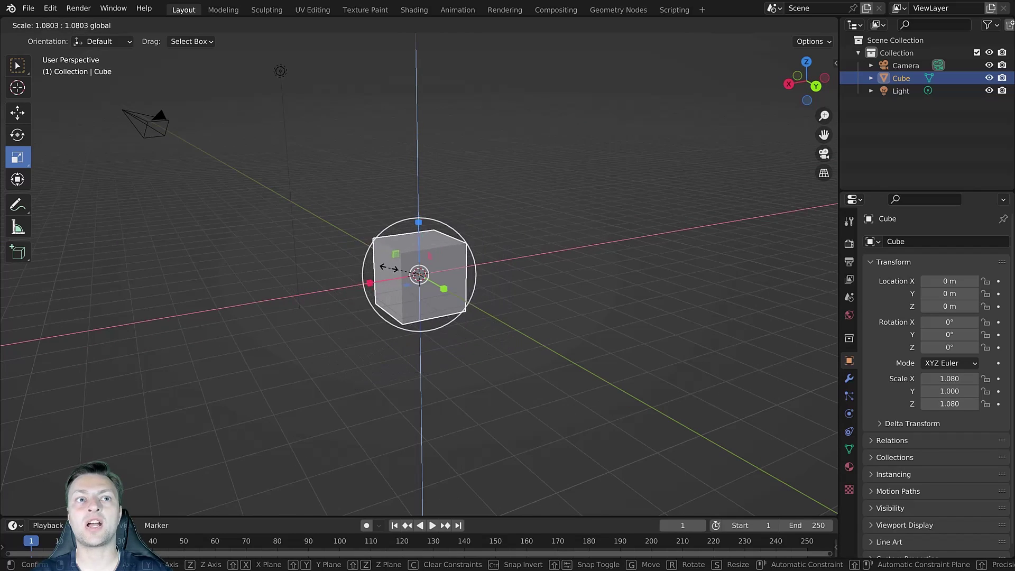
pyautogui.moveTo(426, 236); pyautogui.dragTo(544, 268, button='middle')
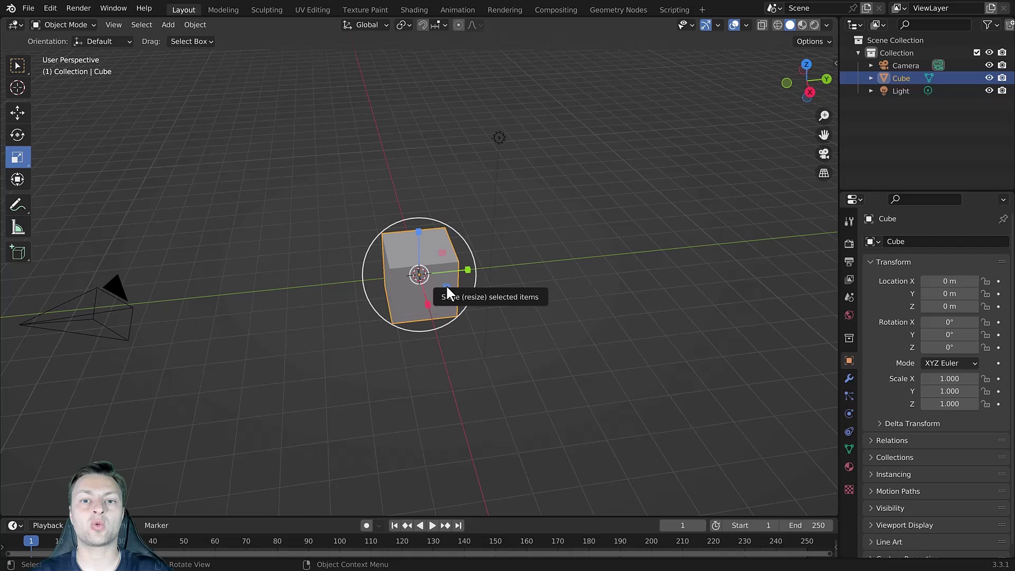
pyautogui.moveTo(446, 285); pyautogui.dragTo(480, 312)
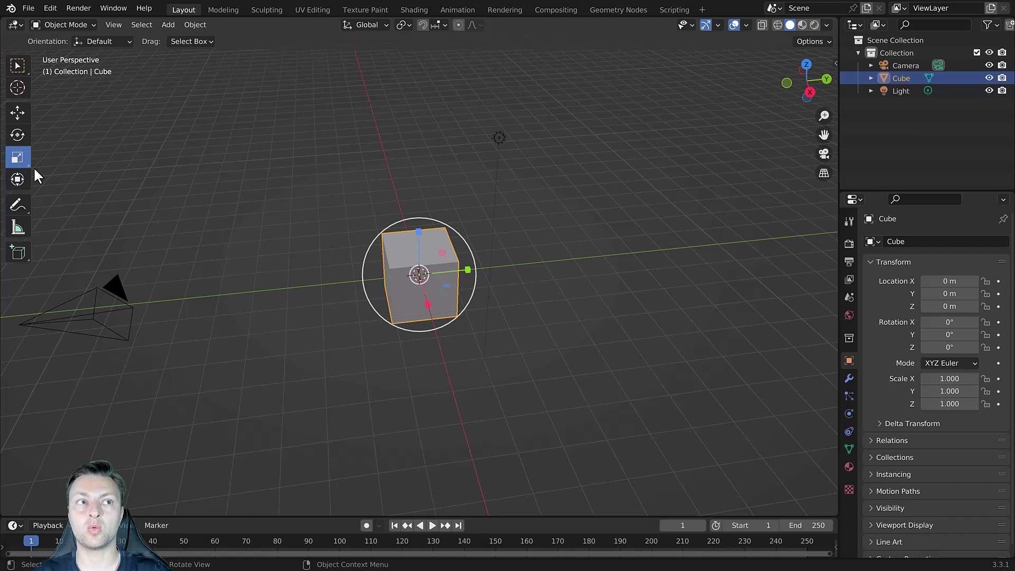
# Choose Scale Cage from the Scale tool flyout to frame the cube in handles.
pyautogui.click(16, 159)
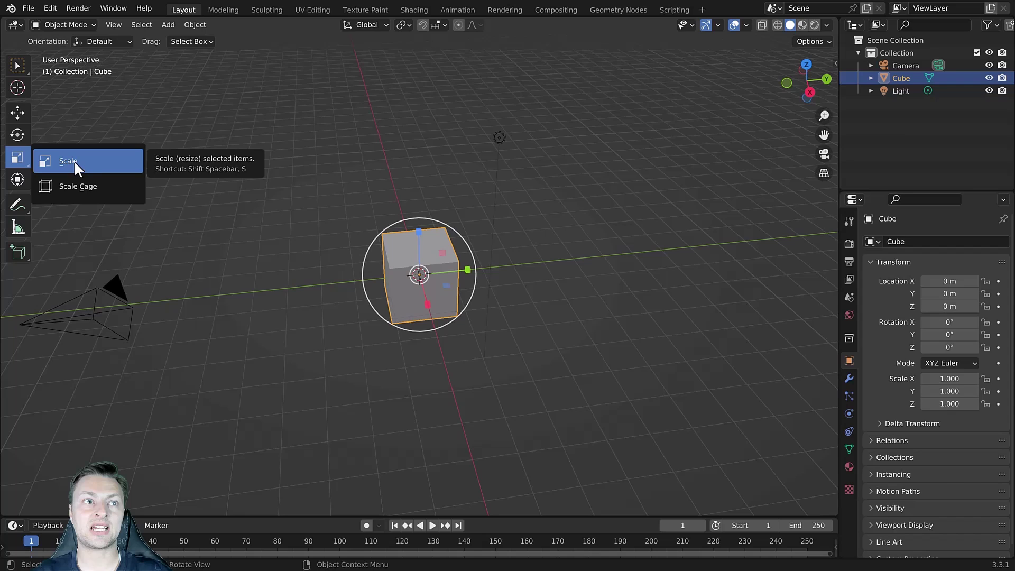
pyautogui.click(79, 189)
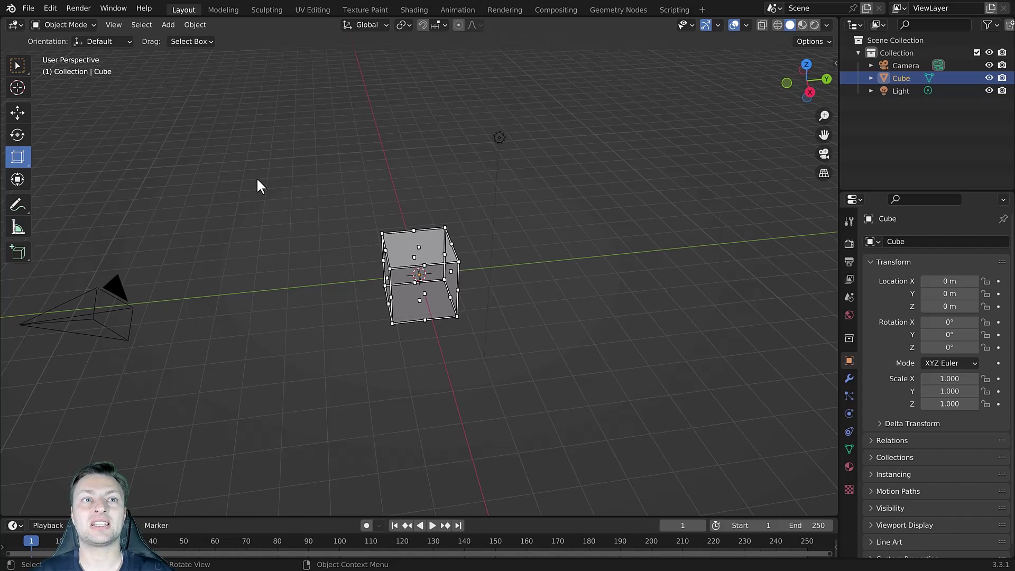
pyautogui.scroll(2, 306, 240)
pyautogui.moveTo(307, 240); pyautogui.dragTo(431, 231, button='middle')
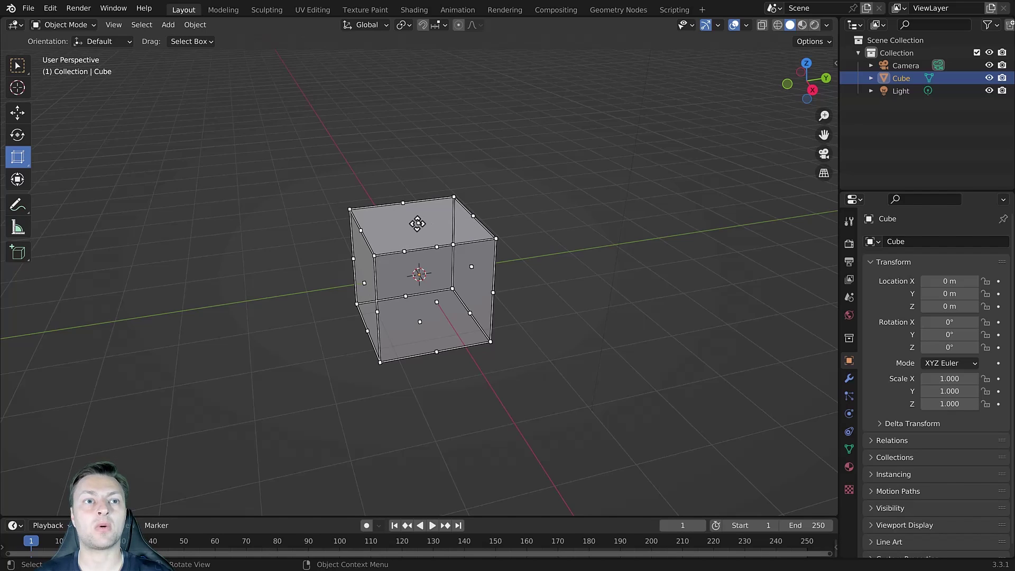
pyautogui.moveTo(418, 223); pyautogui.dragTo(471, 235)
pyautogui.rightClick(471, 236)
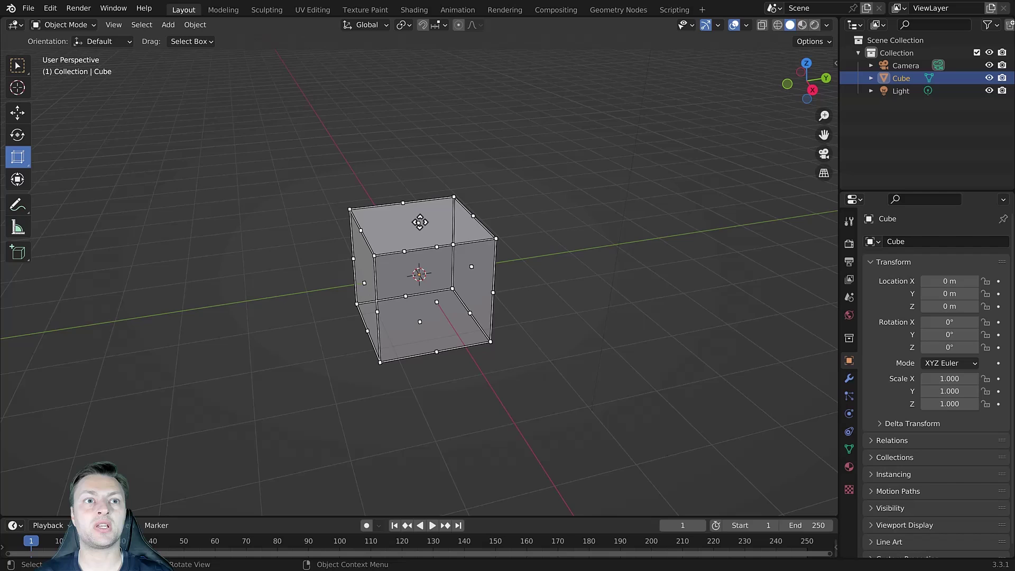
pyautogui.moveTo(420, 222); pyautogui.dragTo(481, 208)
pyautogui.press('Escape')
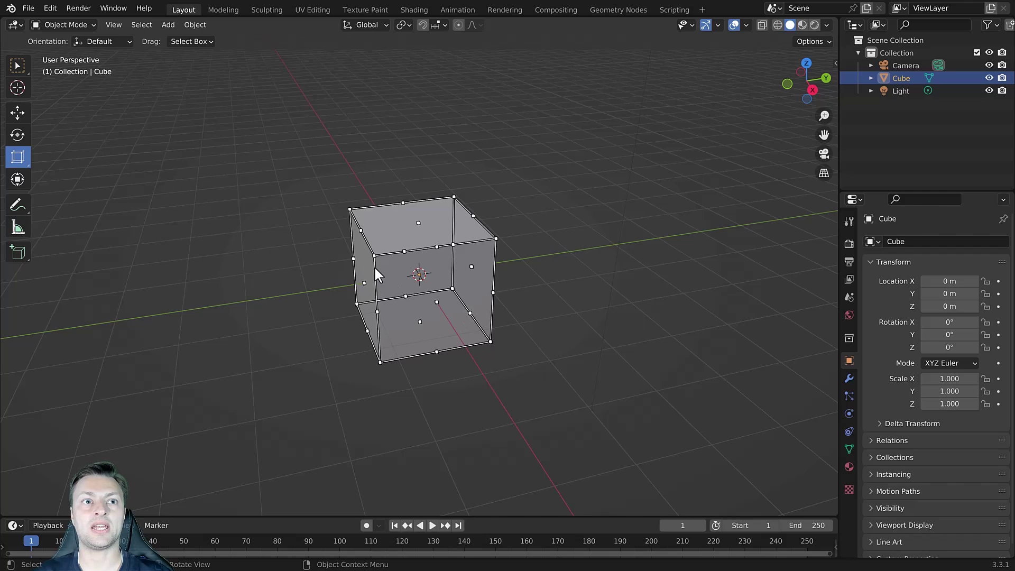
pyautogui.moveTo(361, 230); pyautogui.dragTo(256, 215)
pyautogui.press('Escape')
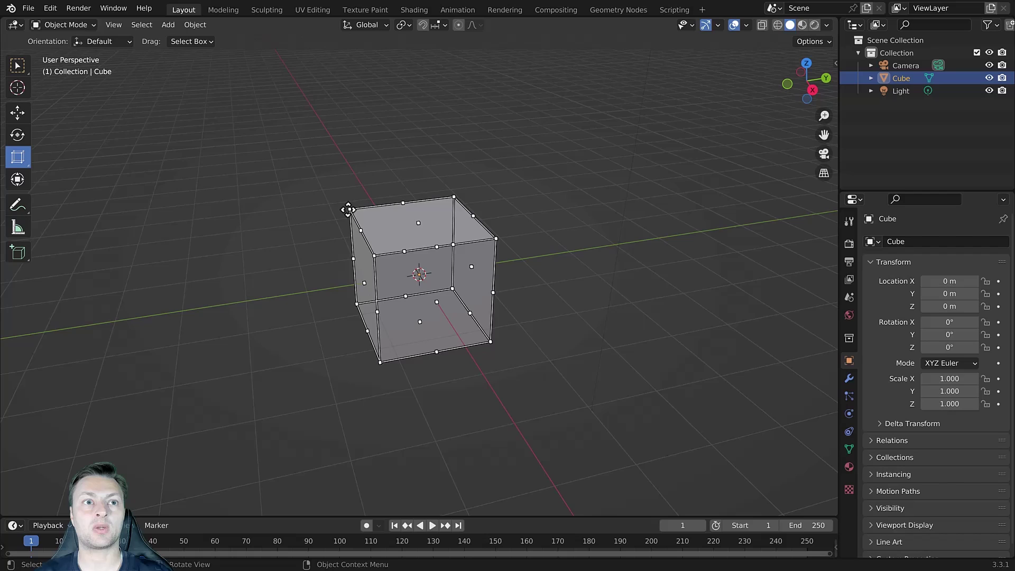
pyautogui.moveTo(348, 209); pyautogui.dragTo(291, 159)
pyautogui.rightClick(290, 159)
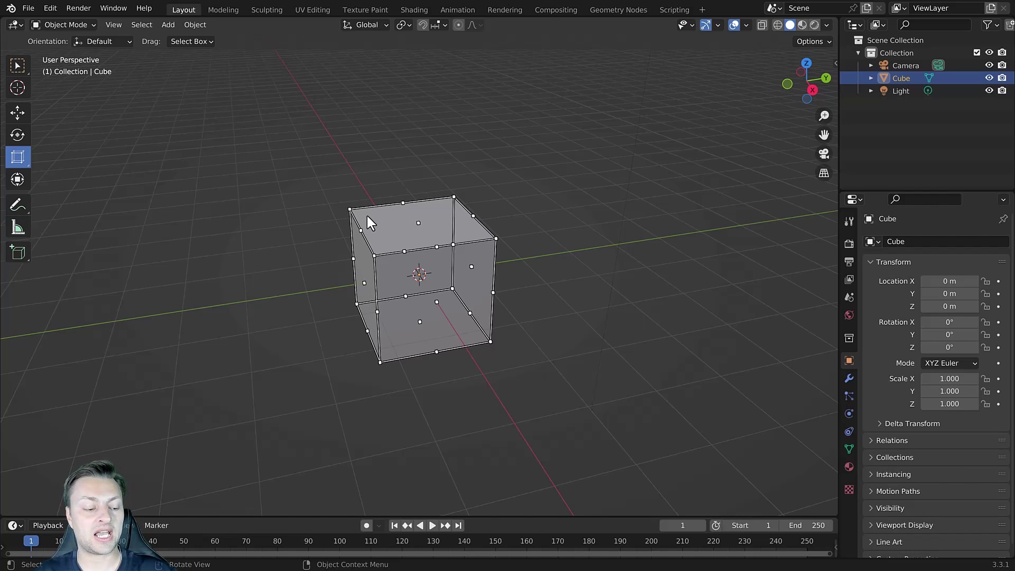
# Delete the default cube and add a Suzanne monkey mesh at the origin.
pyautogui.press('x')
pyautogui.click(354, 214)
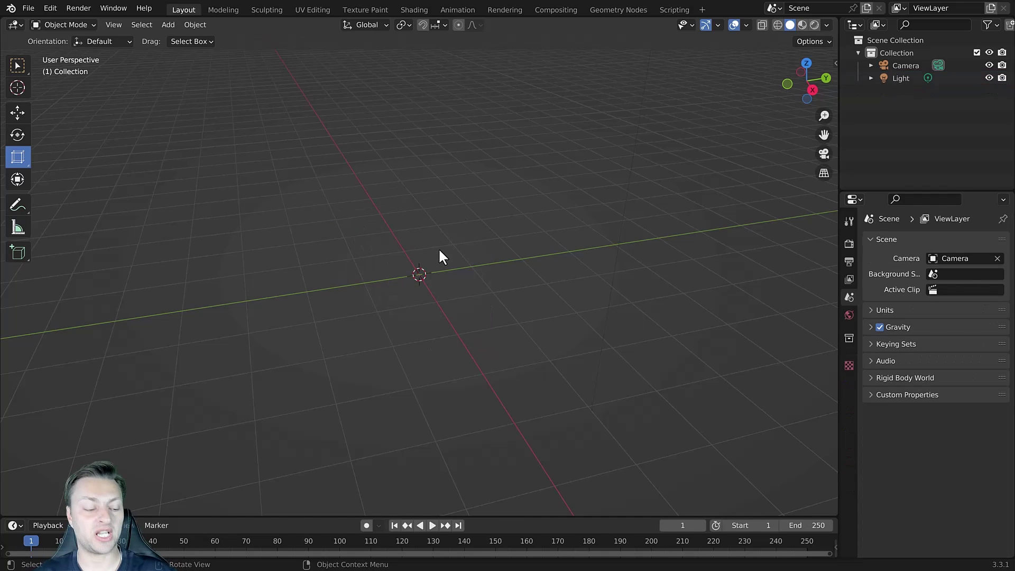
pyautogui.hotkey('shift', 'a')
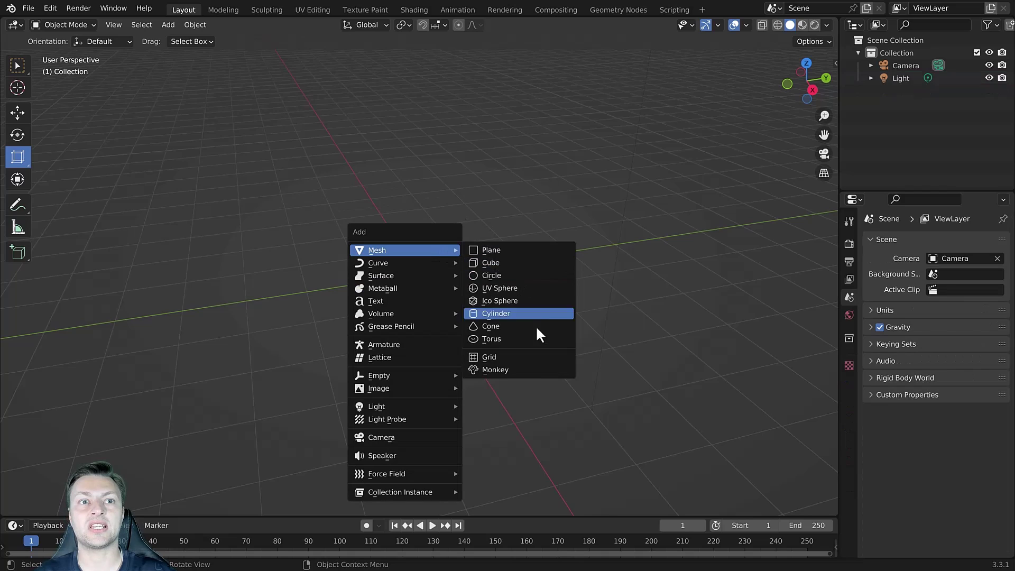
pyautogui.click(494, 368)
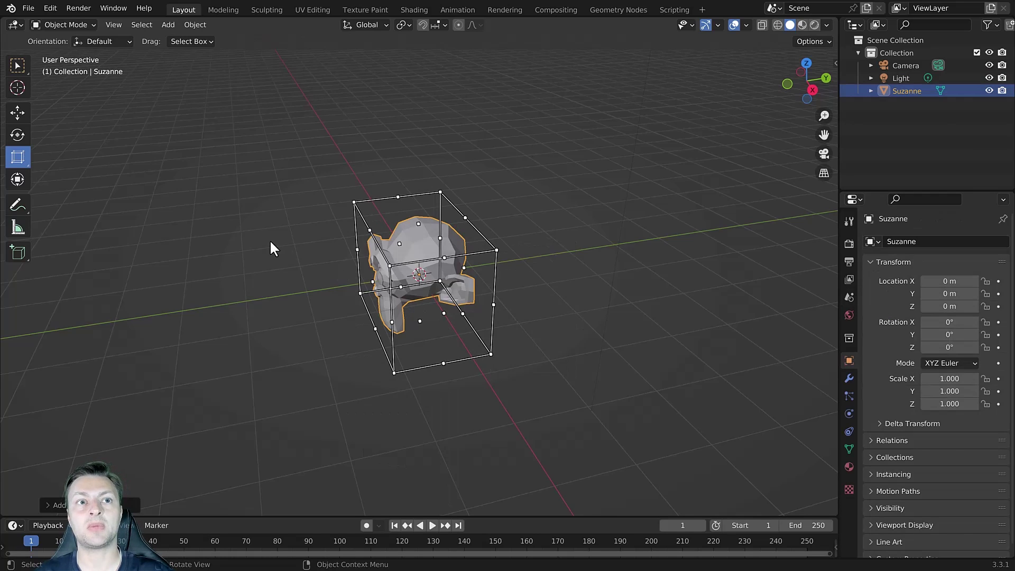
pyautogui.moveTo(270, 249); pyautogui.dragTo(241, 180, button='middle')
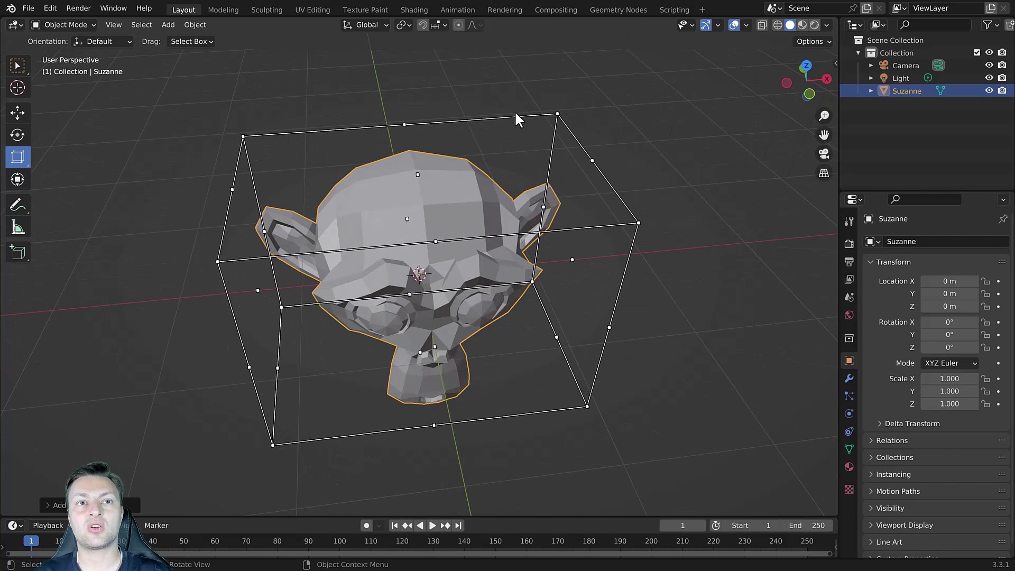
pyautogui.moveTo(628, 213); pyautogui.dragTo(587, 180, button='middle')
pyautogui.moveTo(360, 259); pyautogui.dragTo(351, 287, button='middle')
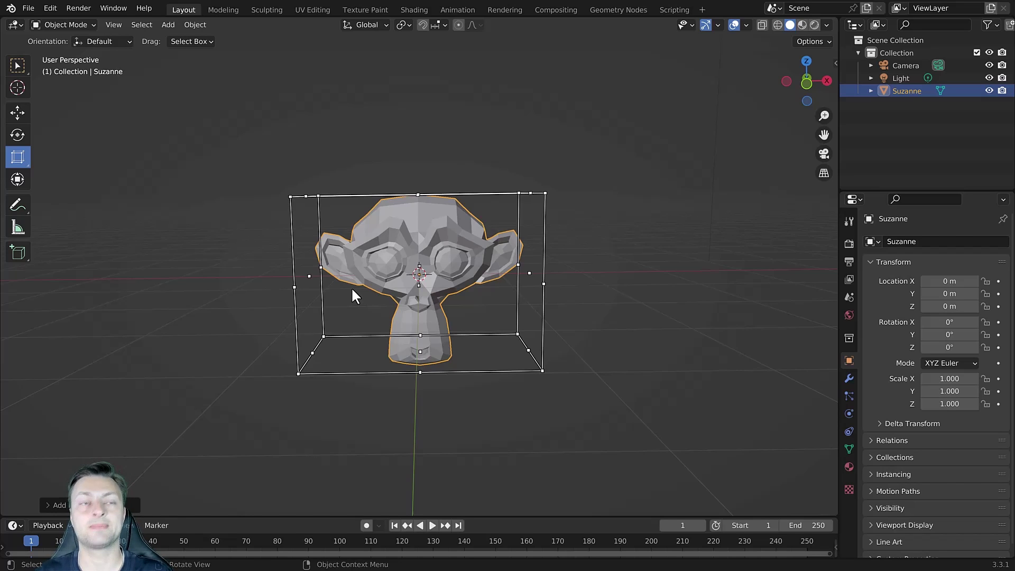
pyautogui.moveTo(352, 290); pyautogui.dragTo(383, 249, button='middle')
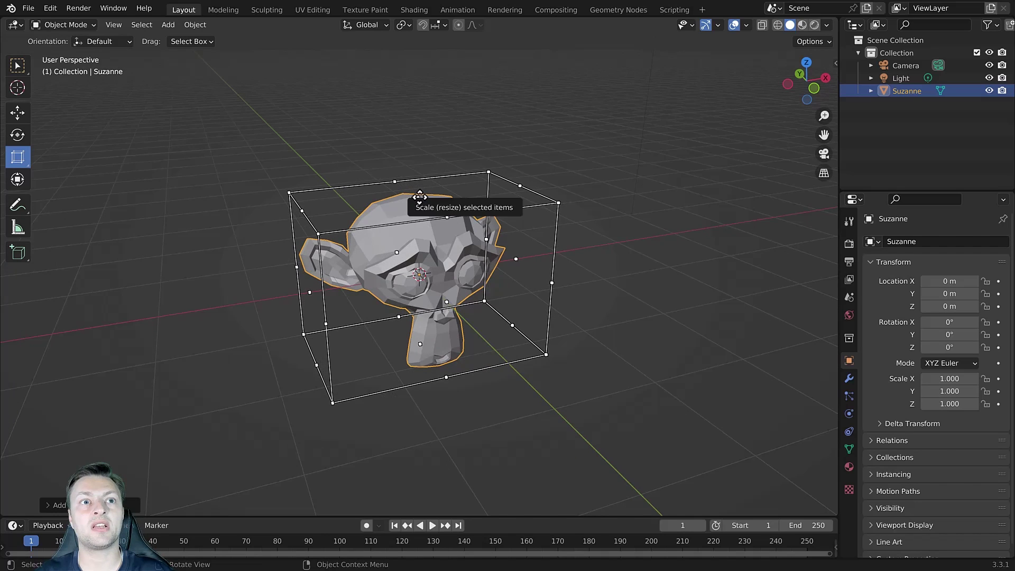
pyautogui.moveTo(418, 193); pyautogui.dragTo(423, 222)
pyautogui.press('Escape')
pyautogui.moveTo(340, 214); pyautogui.dragTo(316, 229, button='middle')
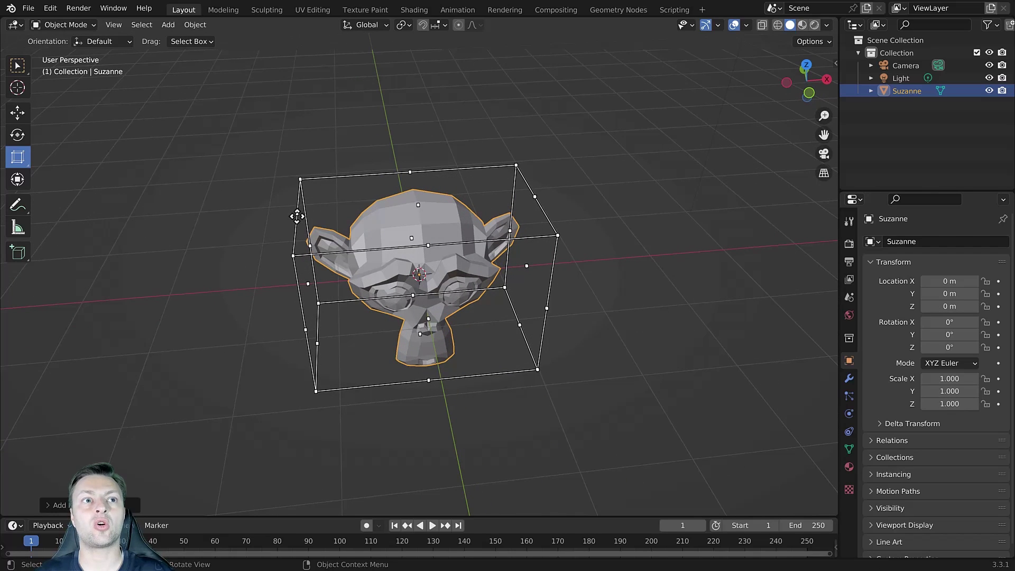
pyautogui.moveTo(297, 216); pyautogui.dragTo(411, 237)
pyautogui.press('Escape')
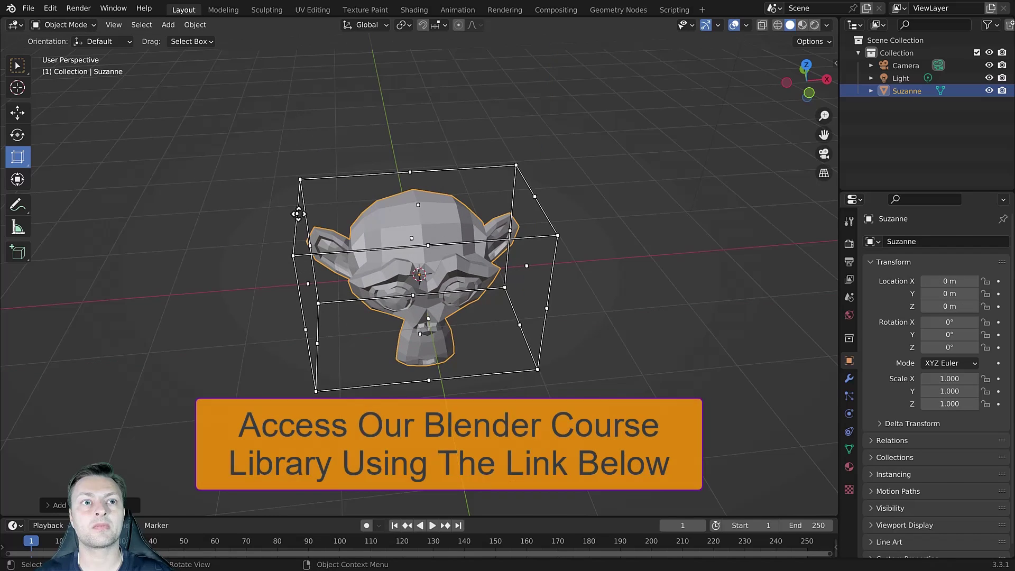
pyautogui.moveTo(301, 178)
pyautogui.mouseDown()
pyautogui.moveTo(241, 142)
pyautogui.moveTo(340, 208)
pyautogui.moveTo(300, 178)
pyautogui.mouseUp()
pyautogui.press('Escape')
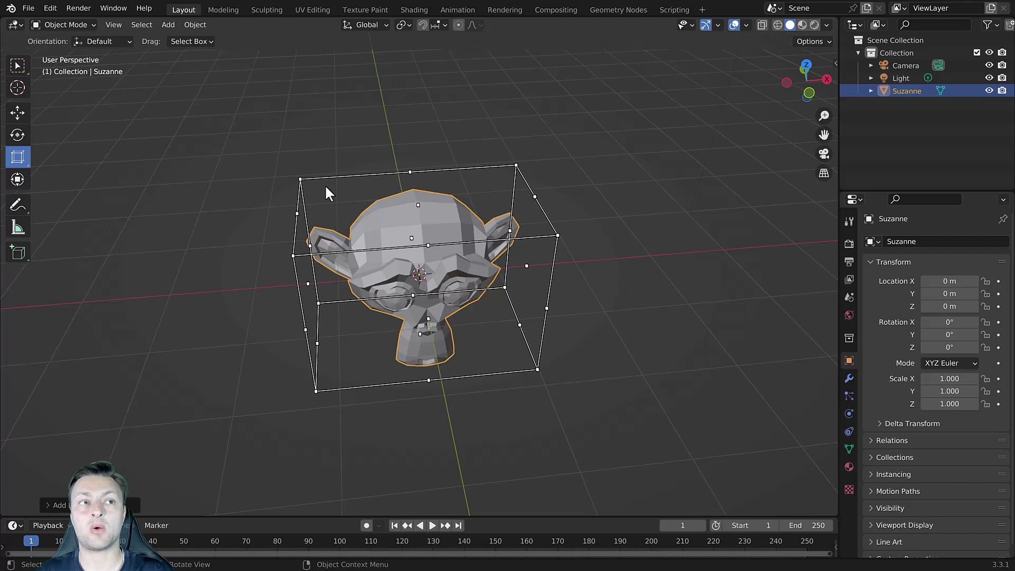
# Switch to plain Scale, then Select Box, and show Suzanne's transform values in the N panel.
pyautogui.moveTo(20, 154); pyautogui.dragTo(66, 156)
pyautogui.click(19, 66)
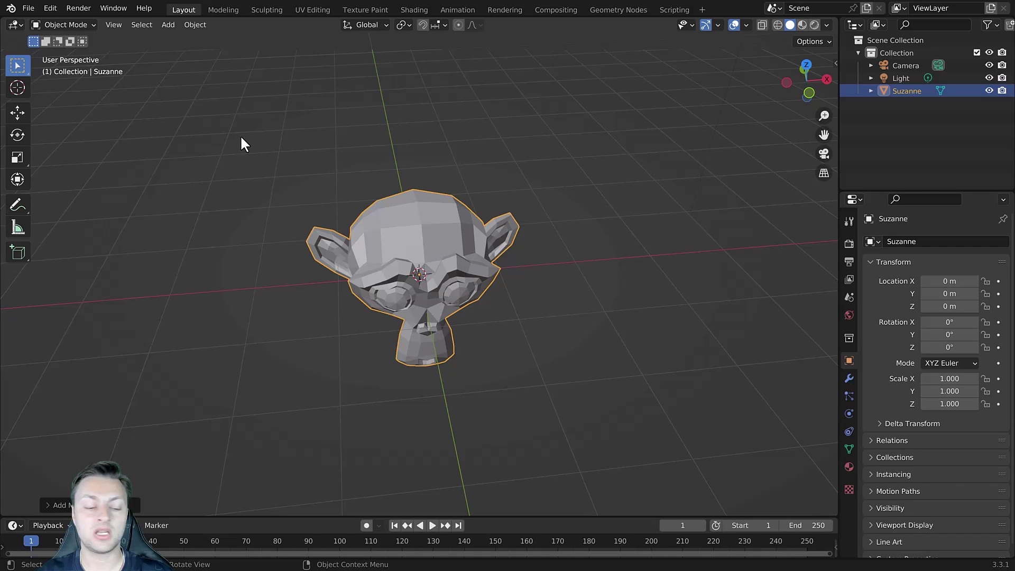
pyautogui.press('n')
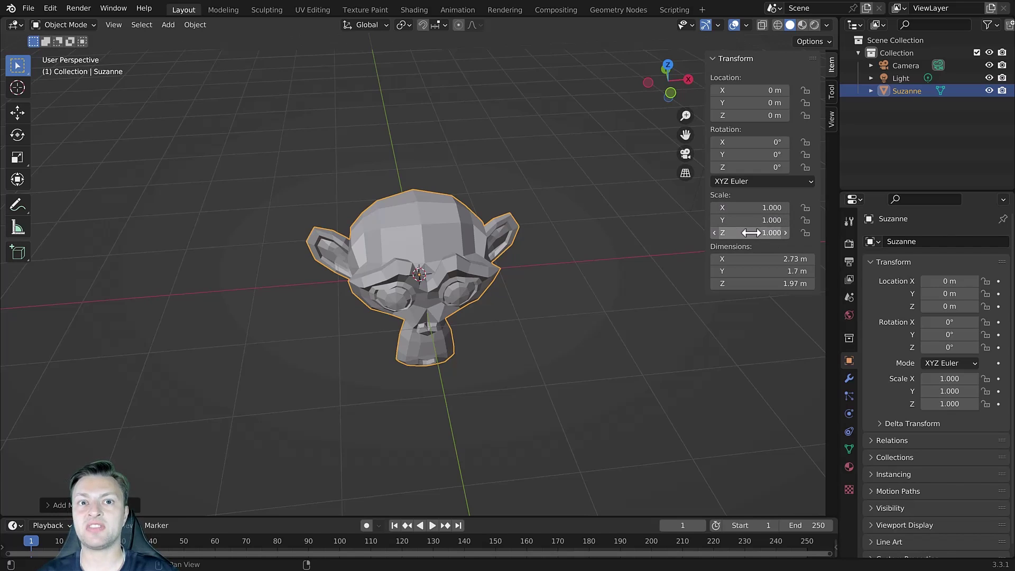
# Squash and stretch Suzanne's Z scale field, reset it to 1.000, then scale her uniformly.
pyautogui.moveTo(762, 232)
pyautogui.mouseDown()
pyautogui.moveTo(741, 233)
pyautogui.moveTo(780, 233)
pyautogui.moveTo(751, 233)
pyautogui.mouseUp()
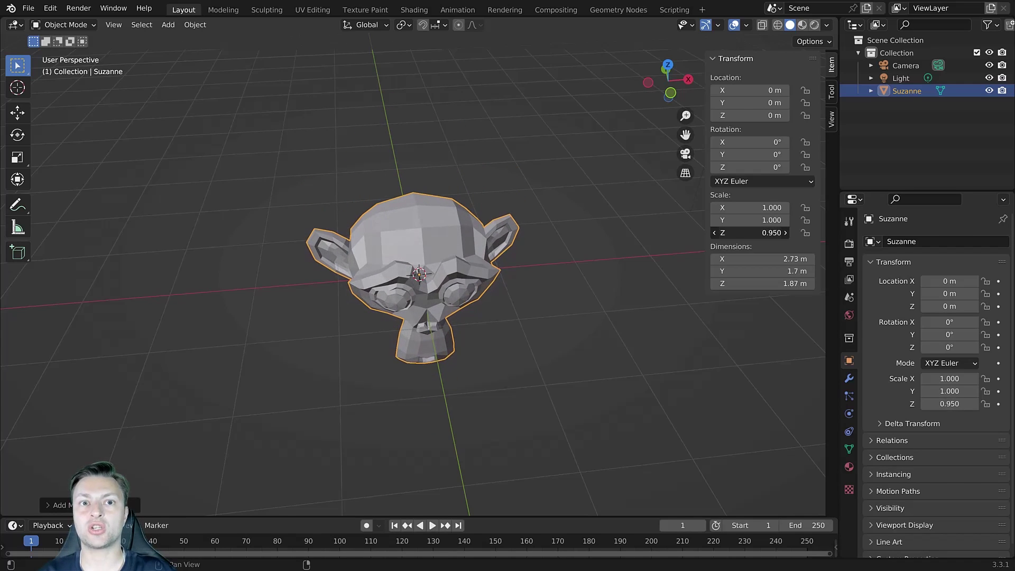
pyautogui.moveTo(761, 232); pyautogui.dragTo(795, 232)
pyautogui.press('BackSpace')
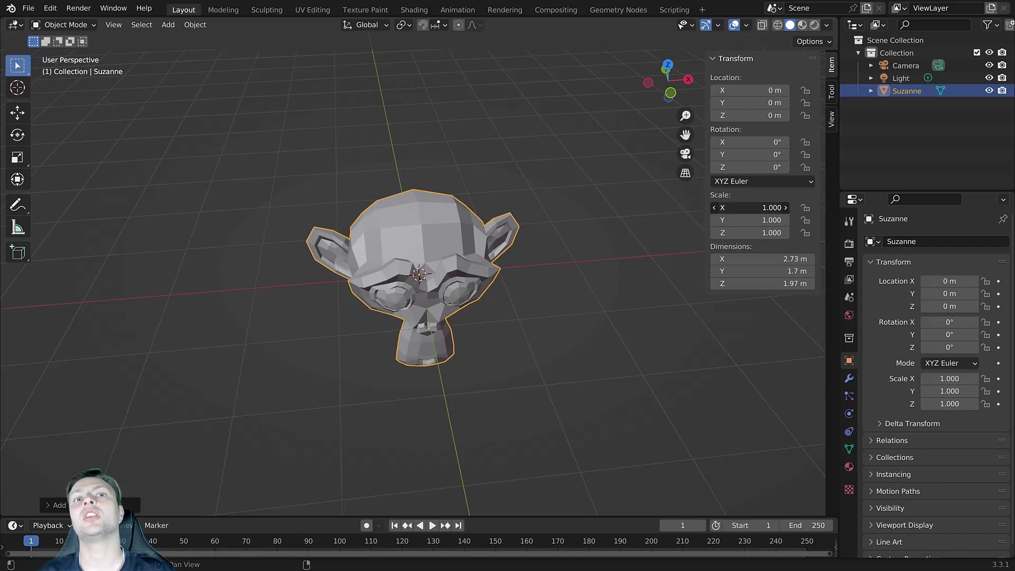
pyautogui.moveTo(751, 208)
pyautogui.mouseDown()
pyautogui.moveTo(751, 232)
pyautogui.moveTo(773, 233)
pyautogui.moveTo(746, 232)
pyautogui.moveTo(787, 232)
pyautogui.moveTo(750, 233)
pyautogui.moveTo(764, 204)
pyautogui.mouseUp()
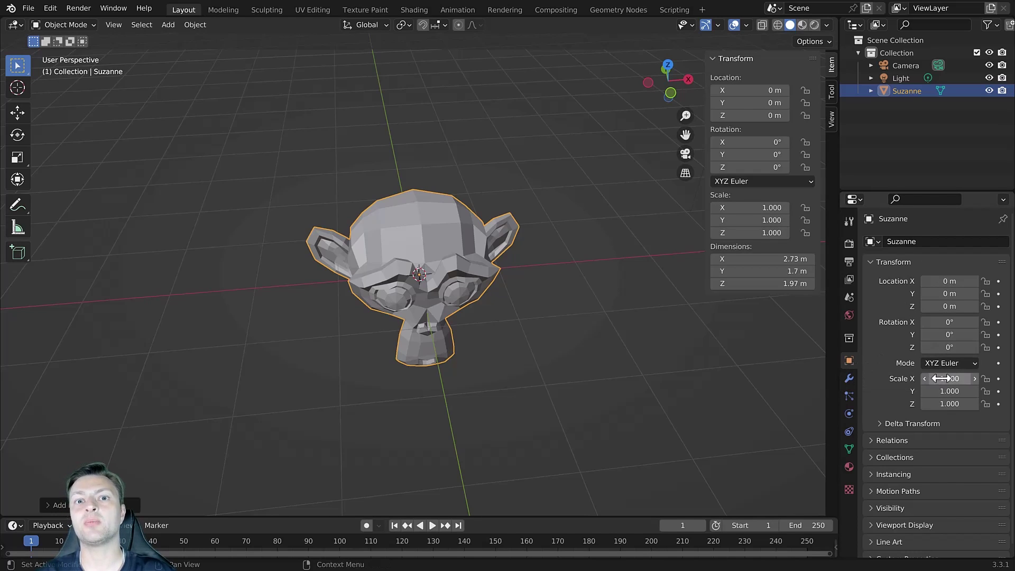
pyautogui.moveTo(940, 379); pyautogui.dragTo(937, 404)
pyautogui.press('Escape')
pyautogui.press('Escape')
pyautogui.press('Escape')
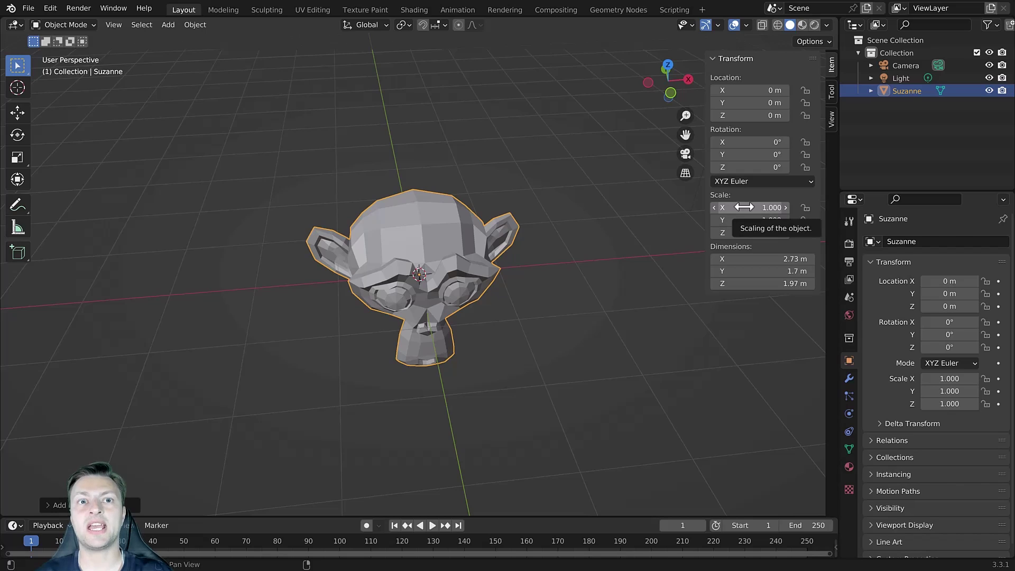
pyautogui.click(744, 207)
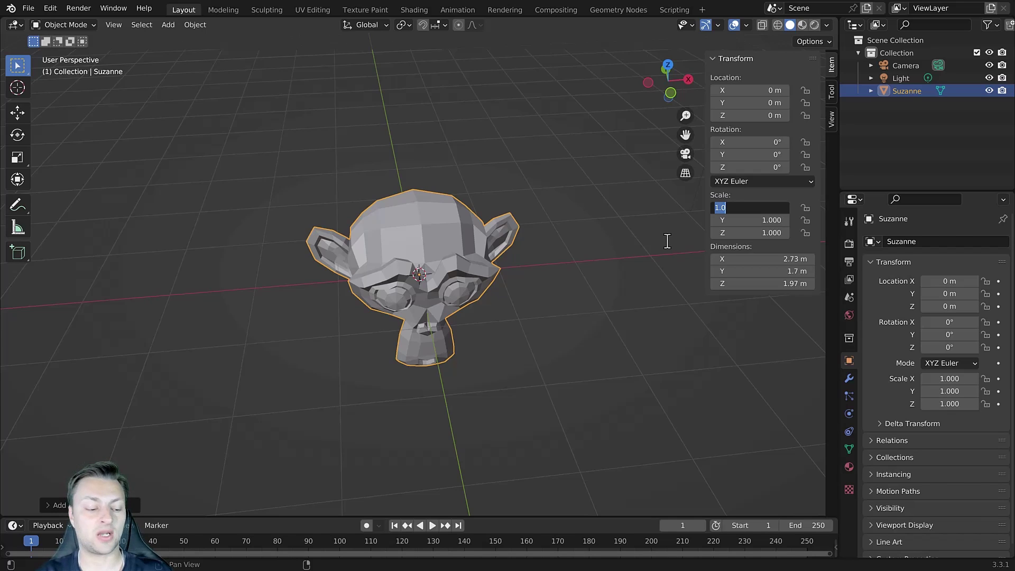
pyautogui.write('3')
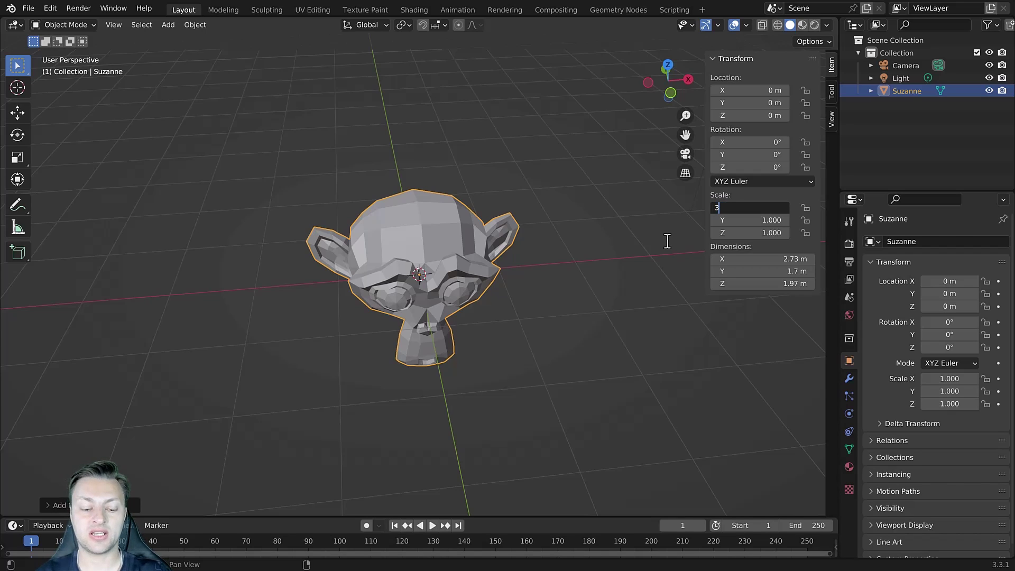
pyautogui.press('Return')
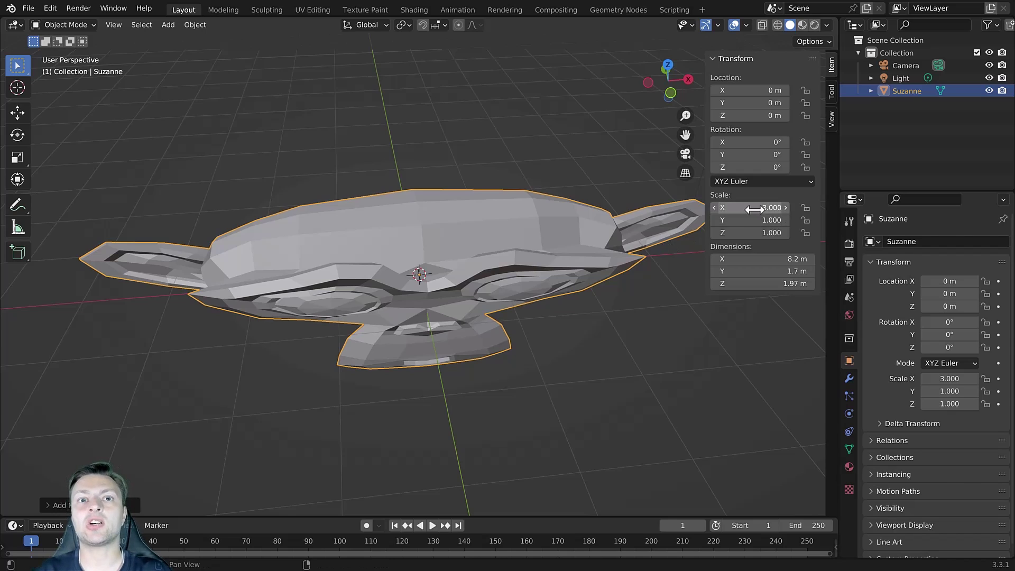
pyautogui.click(756, 210)
pyautogui.write('1')
pyautogui.press('Return')
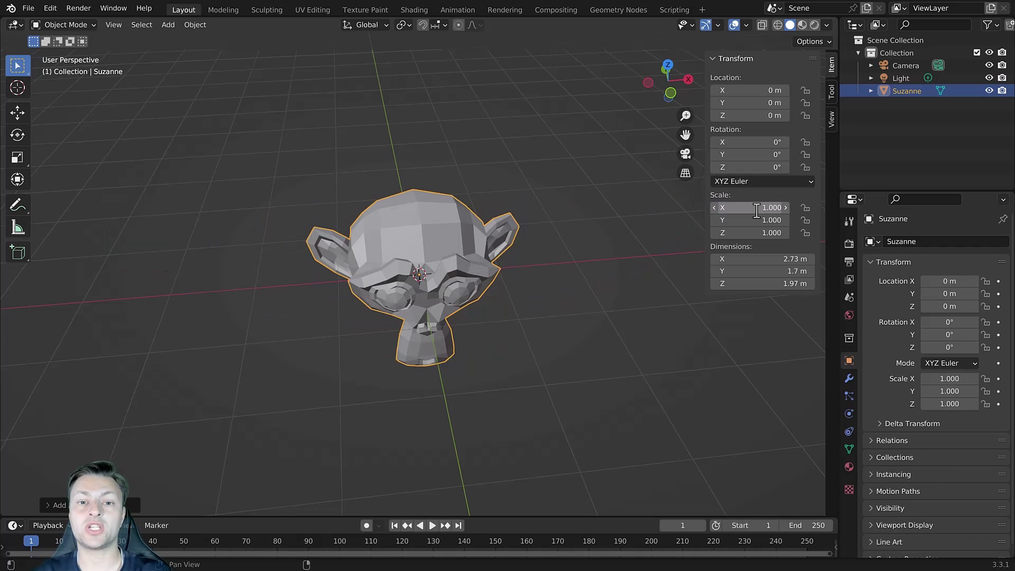